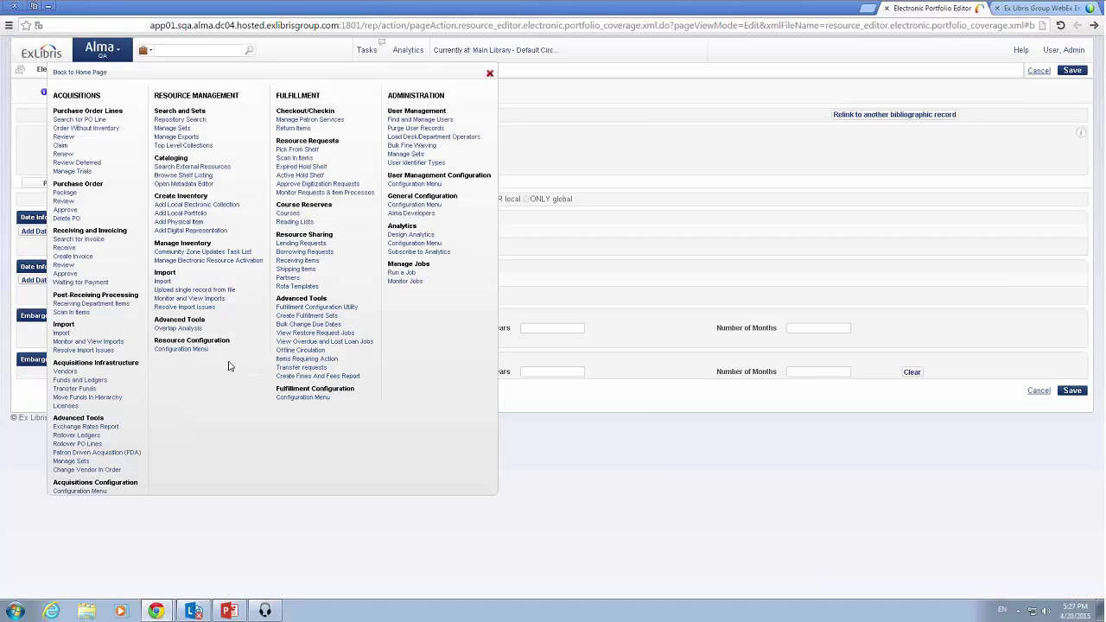
Step: Start a new import profile of type Repository from the Resource Management configuration's import profiles
click(202, 350)
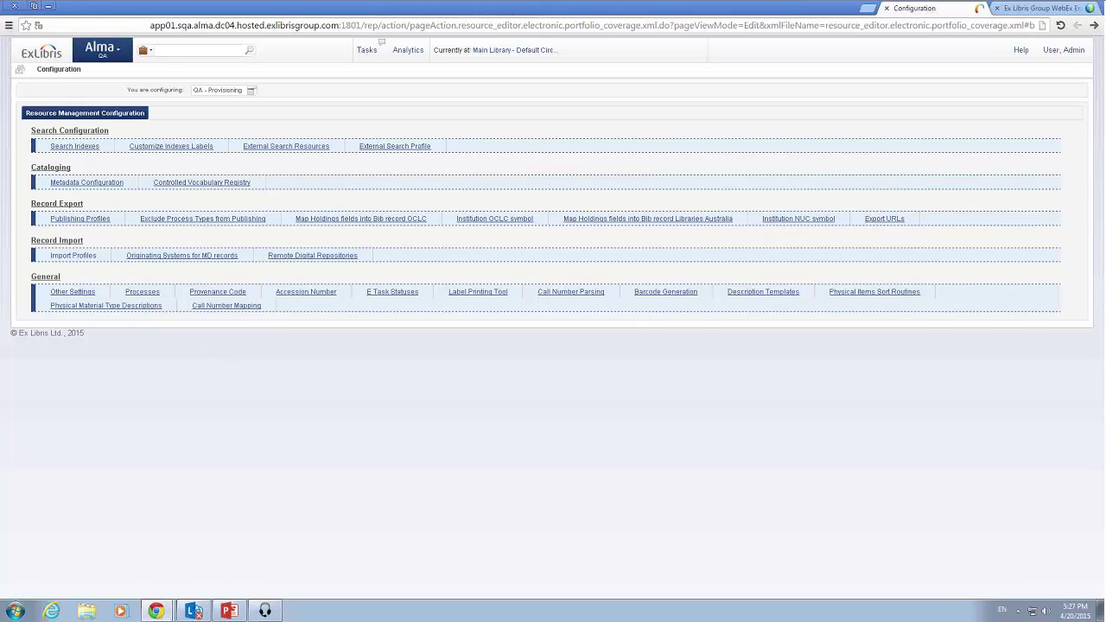
click(90, 263)
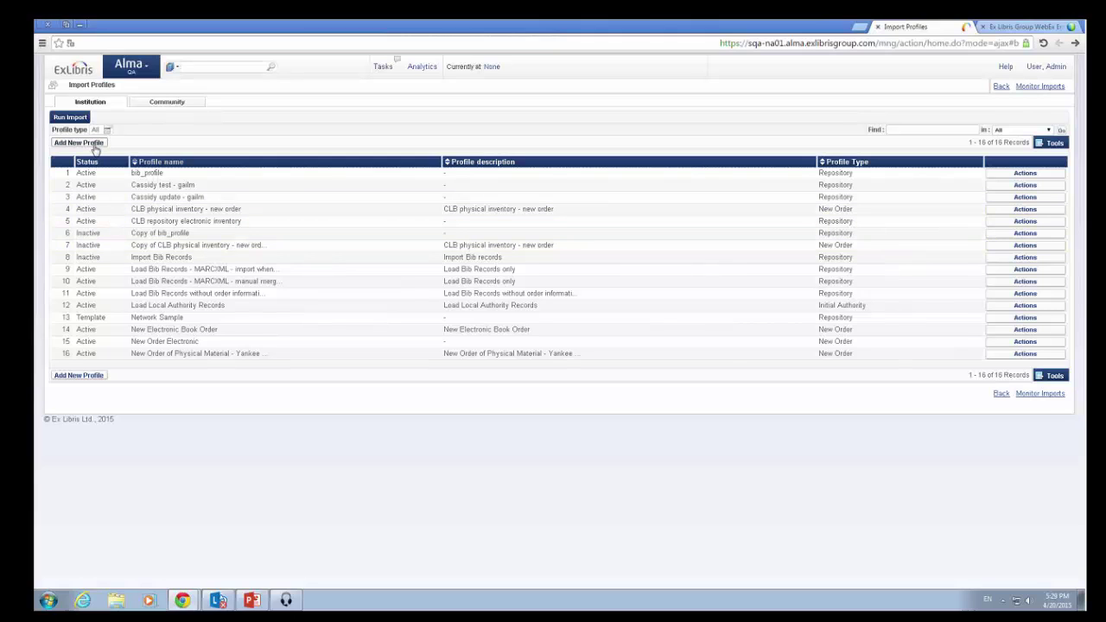
click(94, 145)
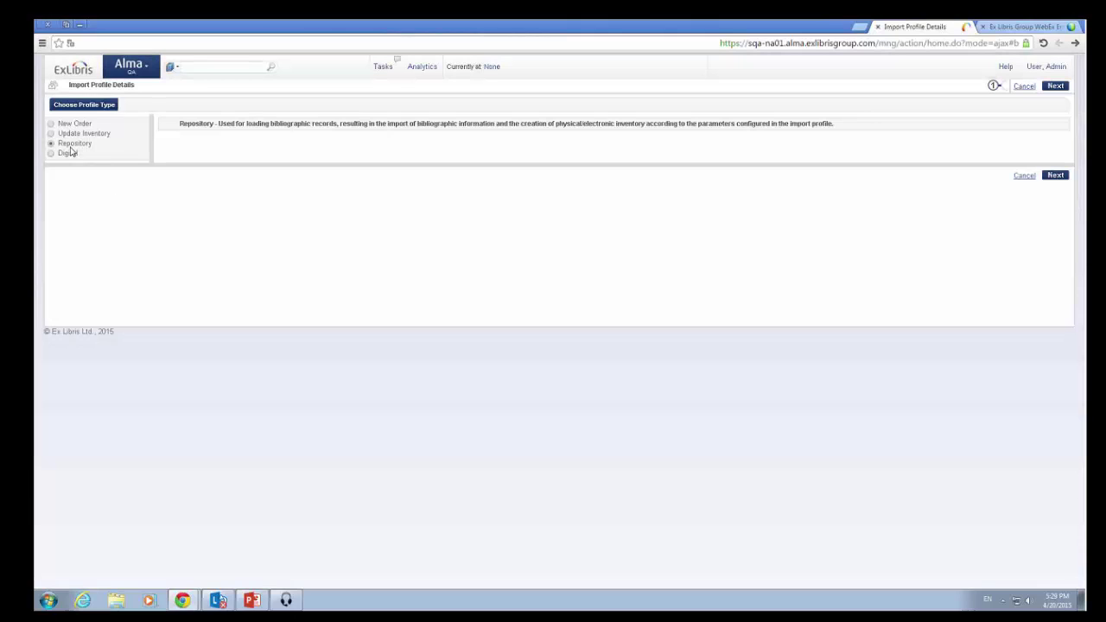
click(1055, 176)
Step: Name the profile "Walt Whitman Import Profile", set its originating system to Alexander Street Press, and continue to the normalization settings
click(254, 134)
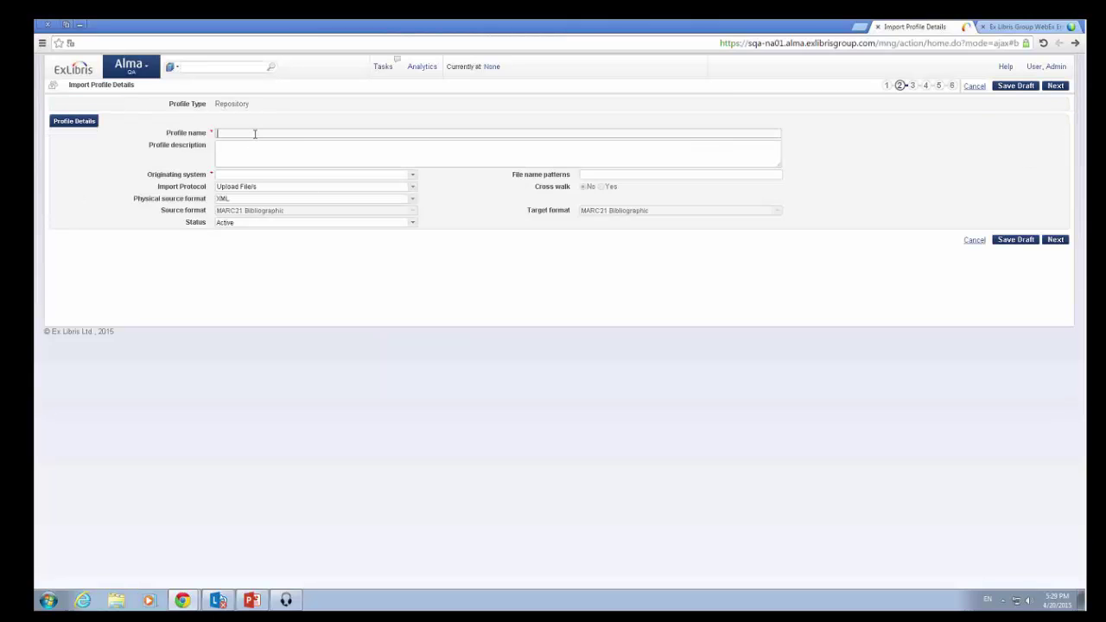
text(Walt White)
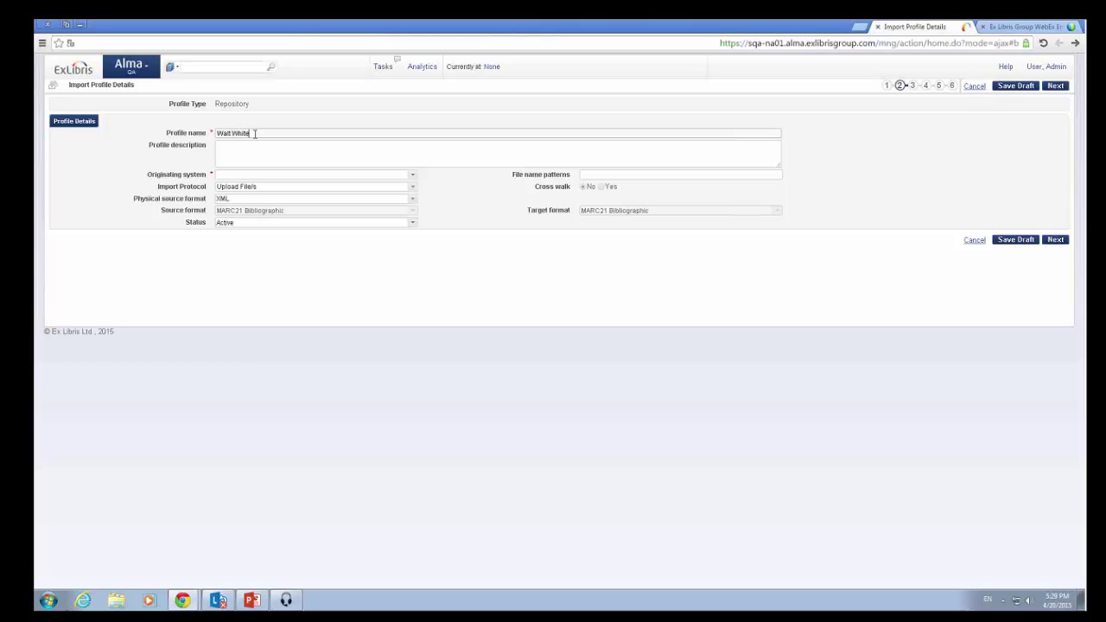
key(BackSpace)
text(man Import Profile)
click(401, 175)
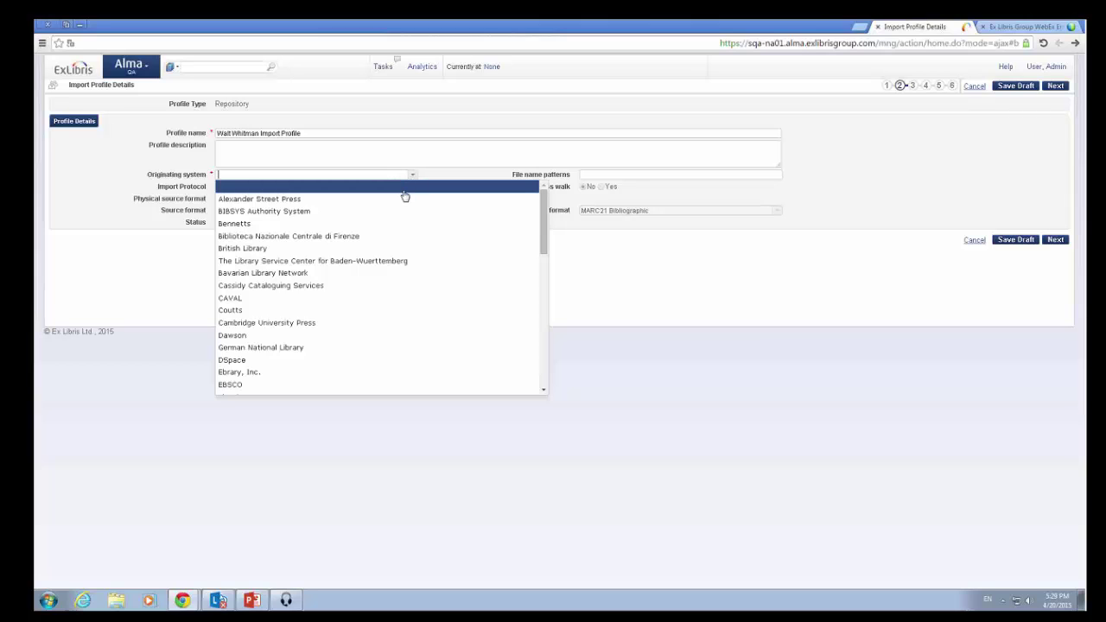
click(316, 200)
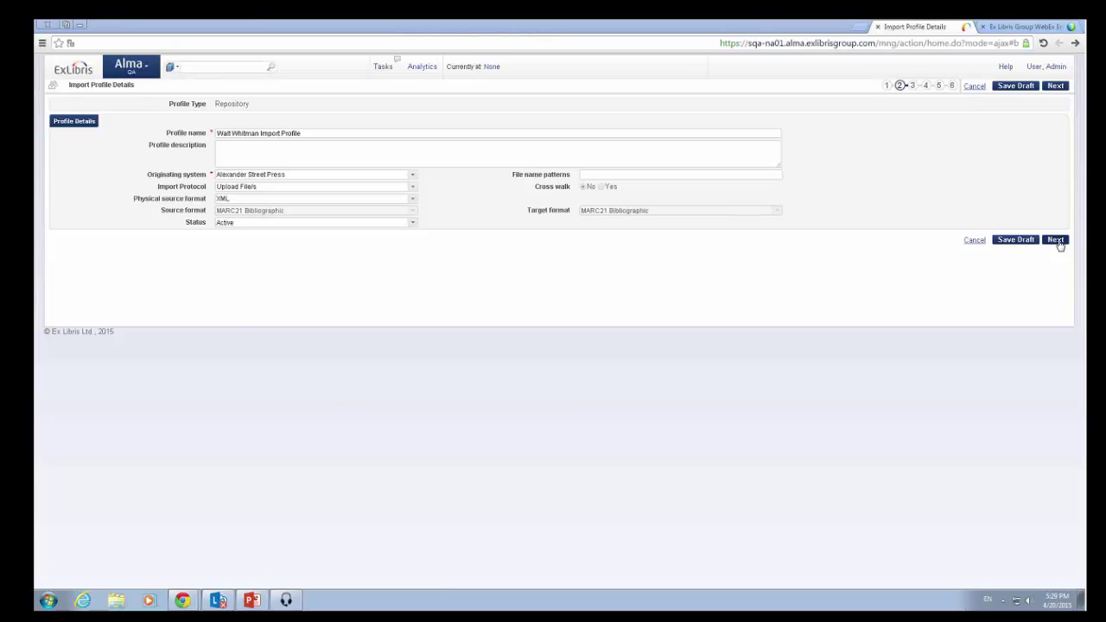
click(1057, 243)
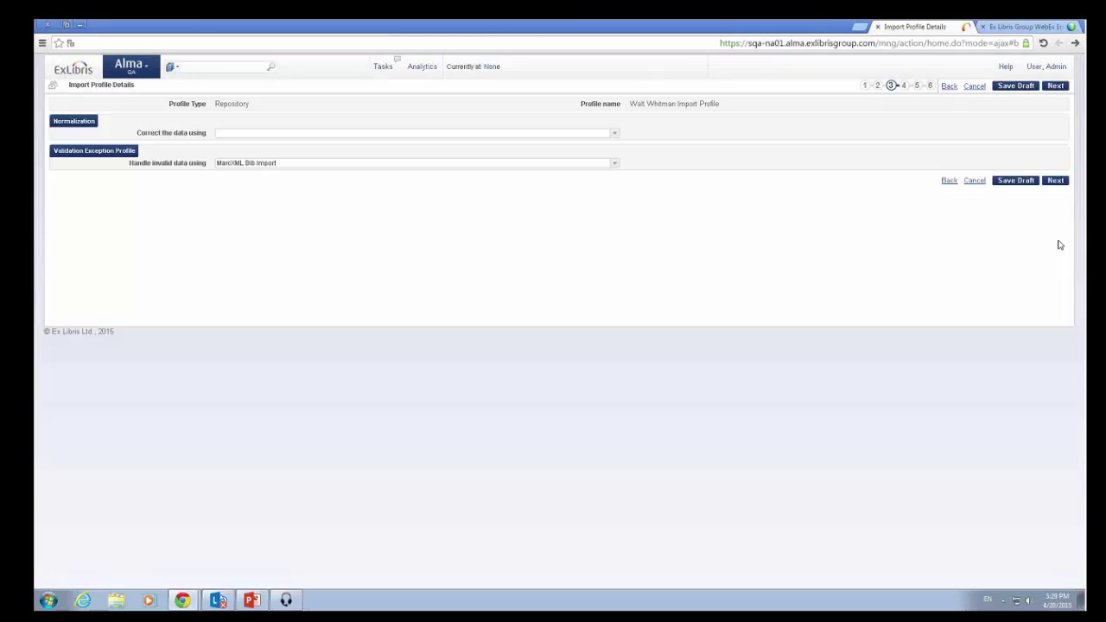
Step: Set the normalization to correct the data using "Add 245 sf h [Video]" and continue to the match settings
click(610, 133)
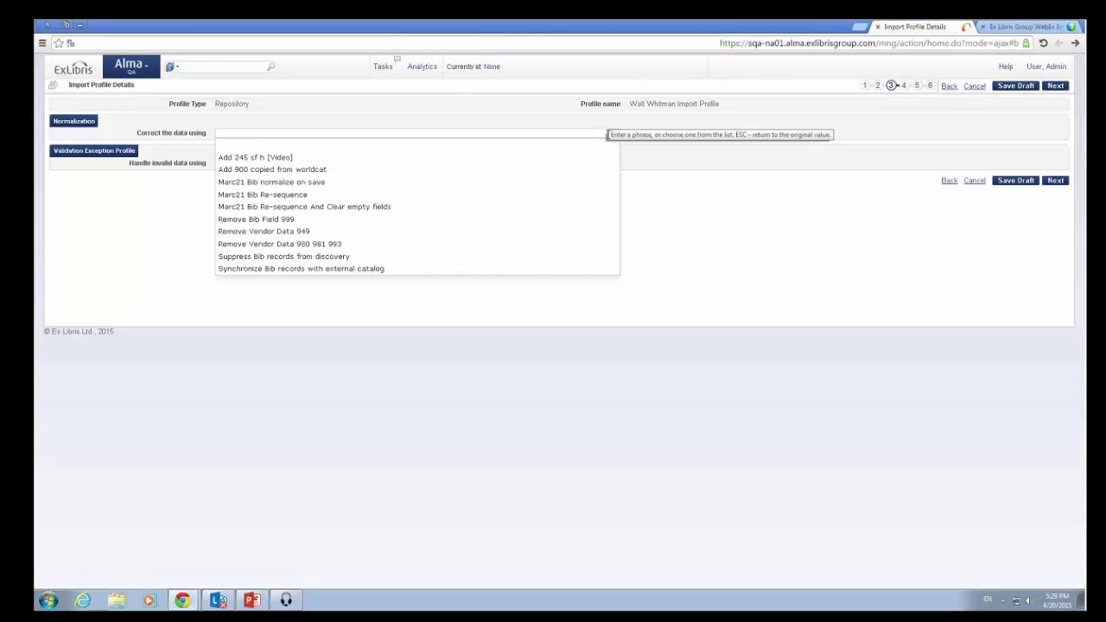
click(498, 158)
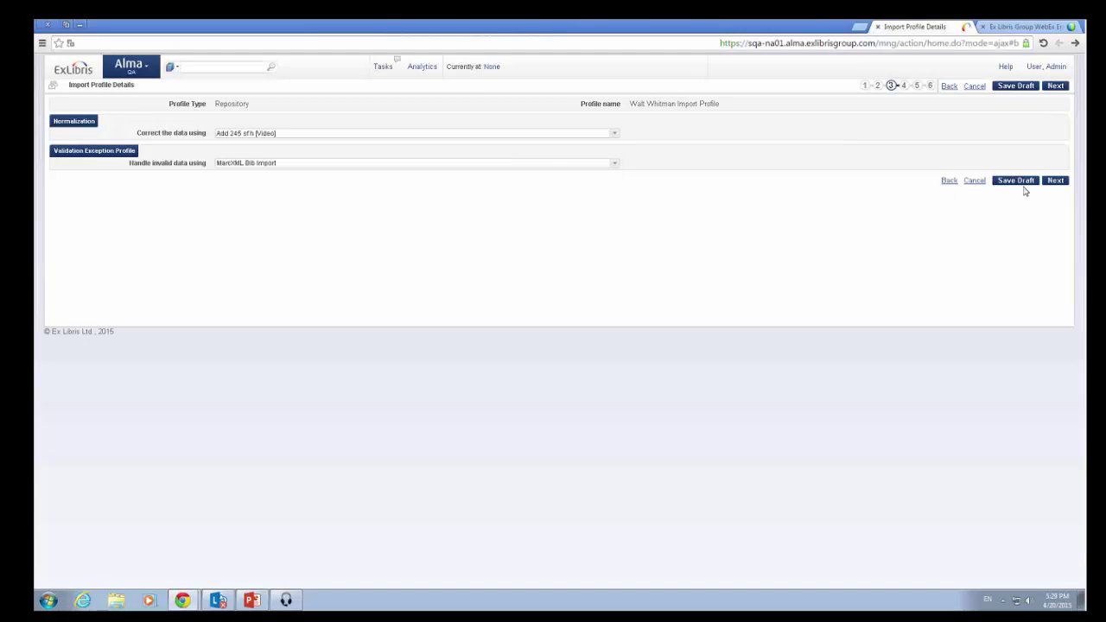
click(1052, 183)
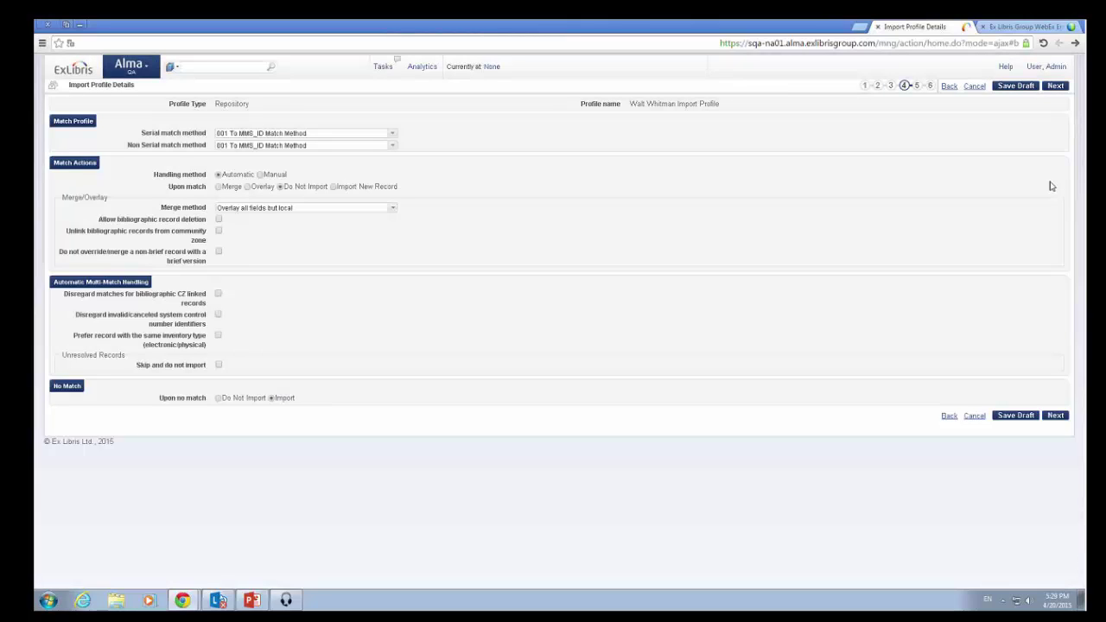
Step: Accept the default match, management tag and inventory settings and save the new import profile
click(1057, 88)
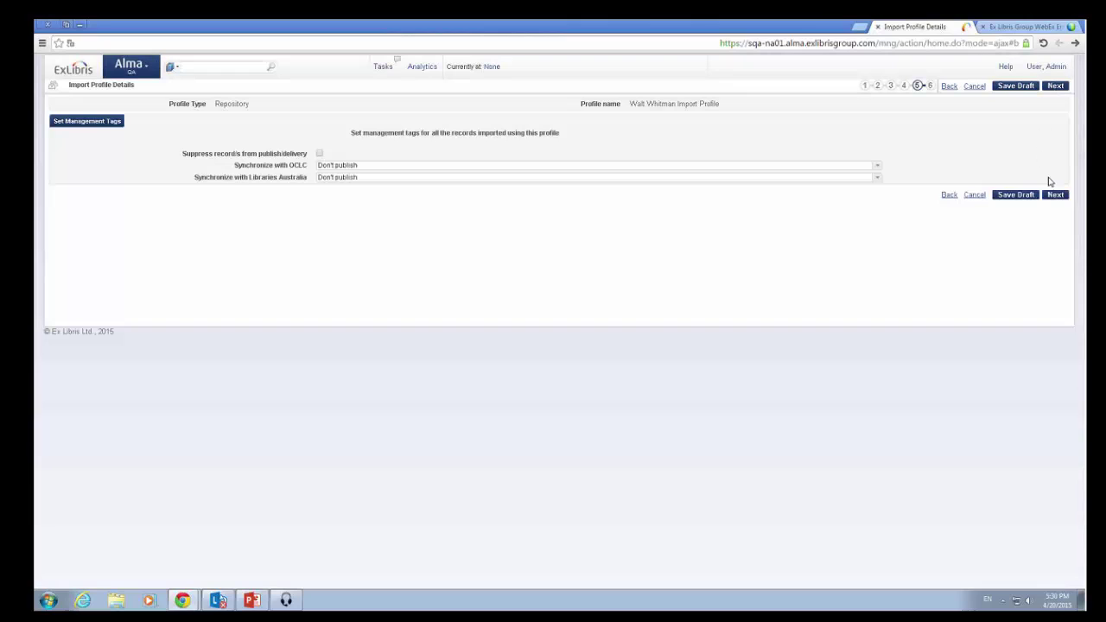
click(1055, 195)
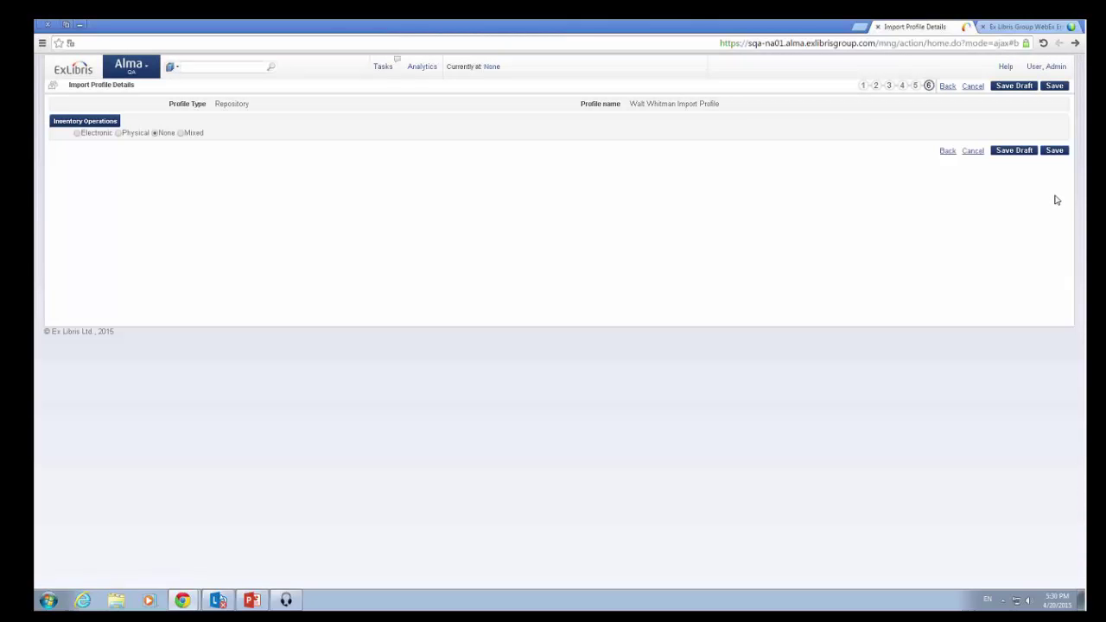
click(1054, 152)
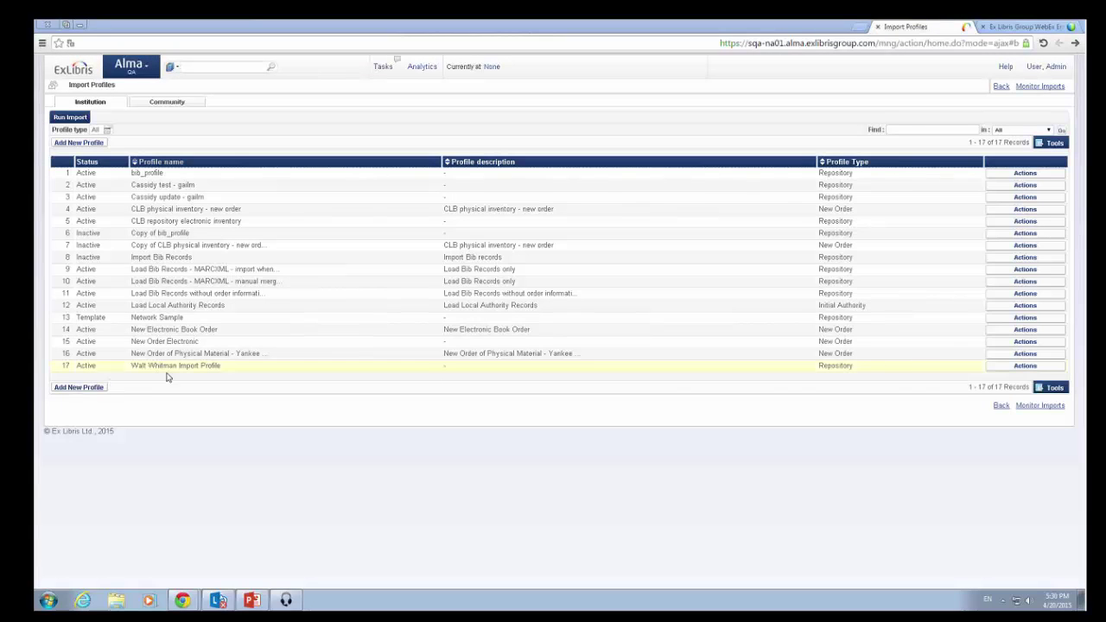
Step: Edit the Walt Whitman Import Profile, set its status to Template, and save it
click(1046, 370)
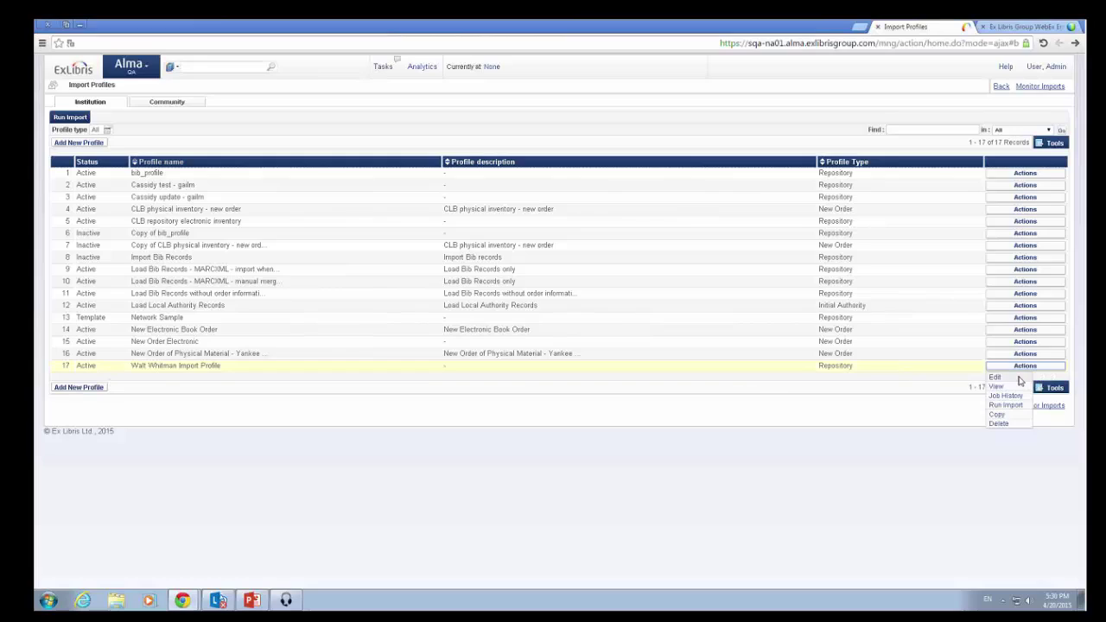
click(1019, 381)
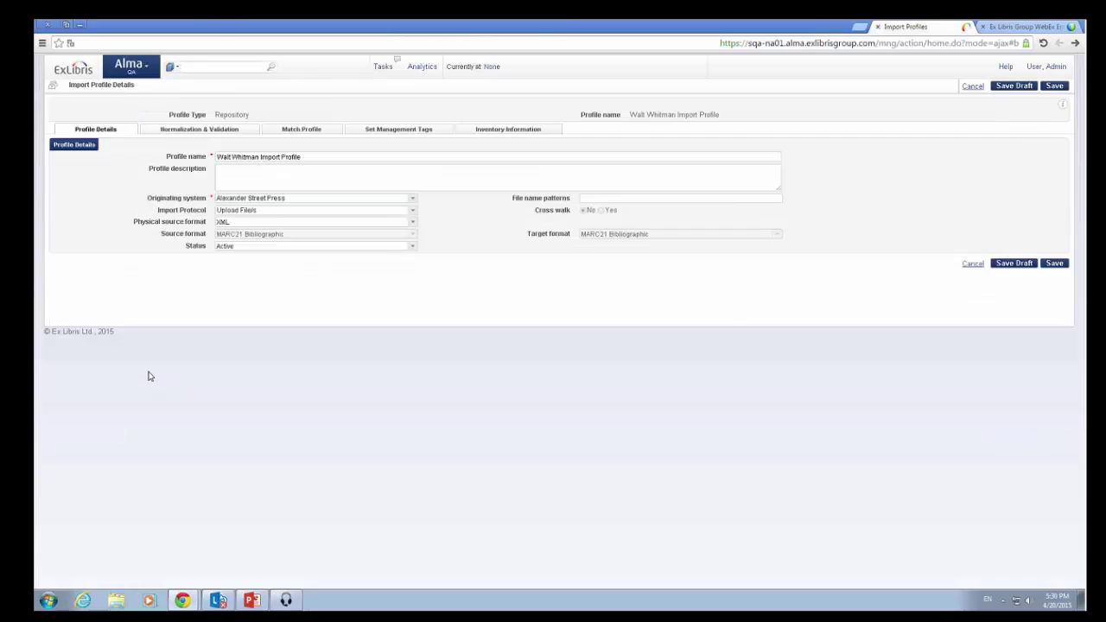
click(413, 247)
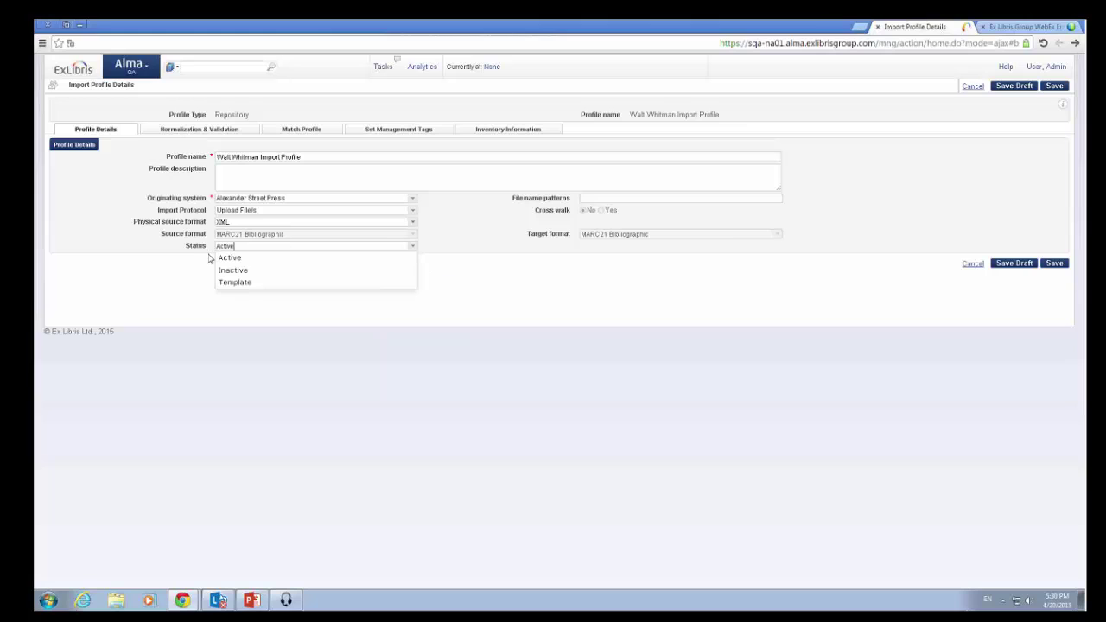
click(239, 285)
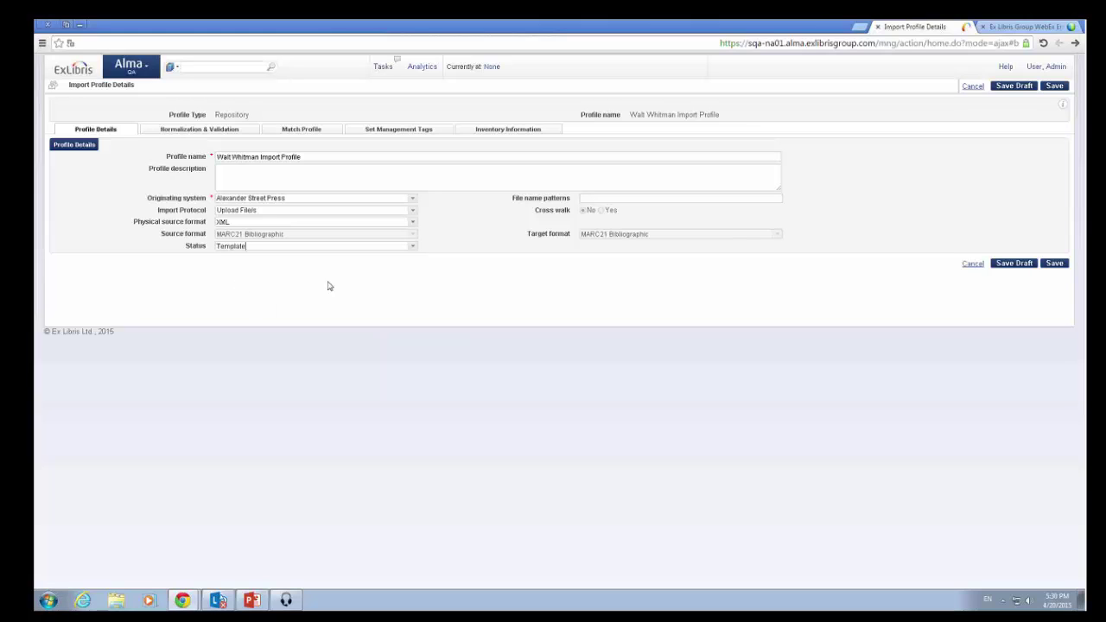
click(1055, 263)
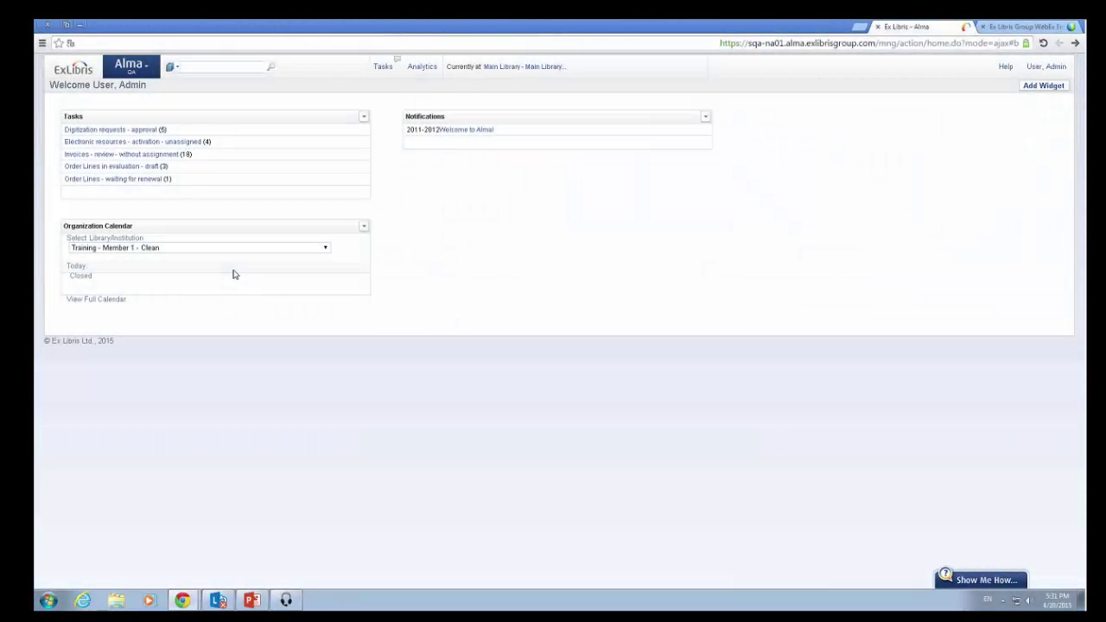
Step: In the member institution, open the Network import profiles from the Resource Management configuration
click(129, 69)
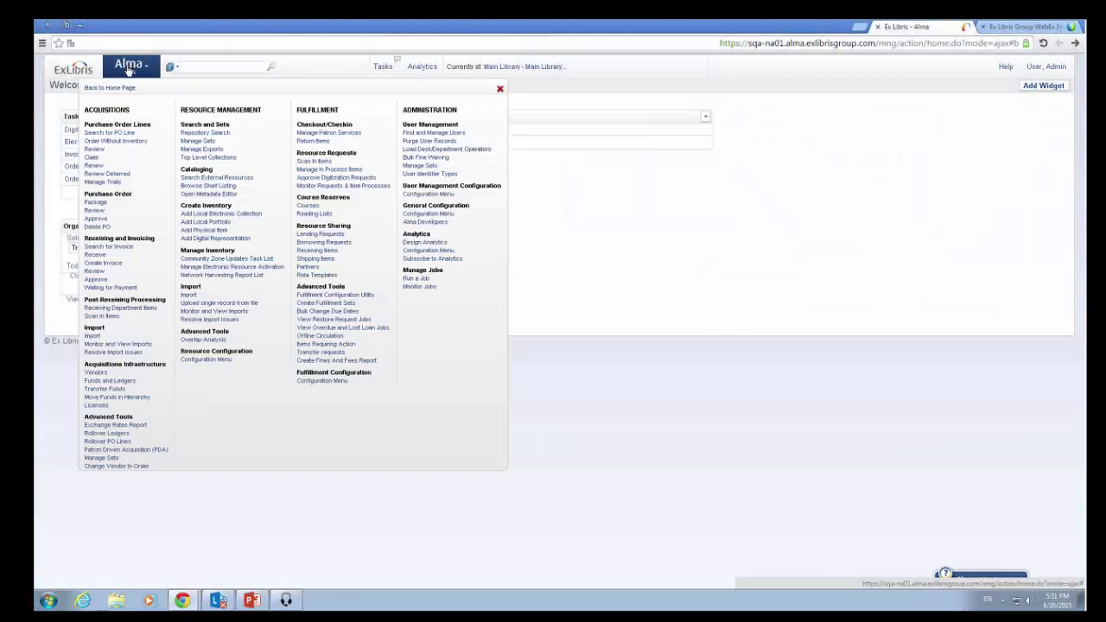
click(216, 360)
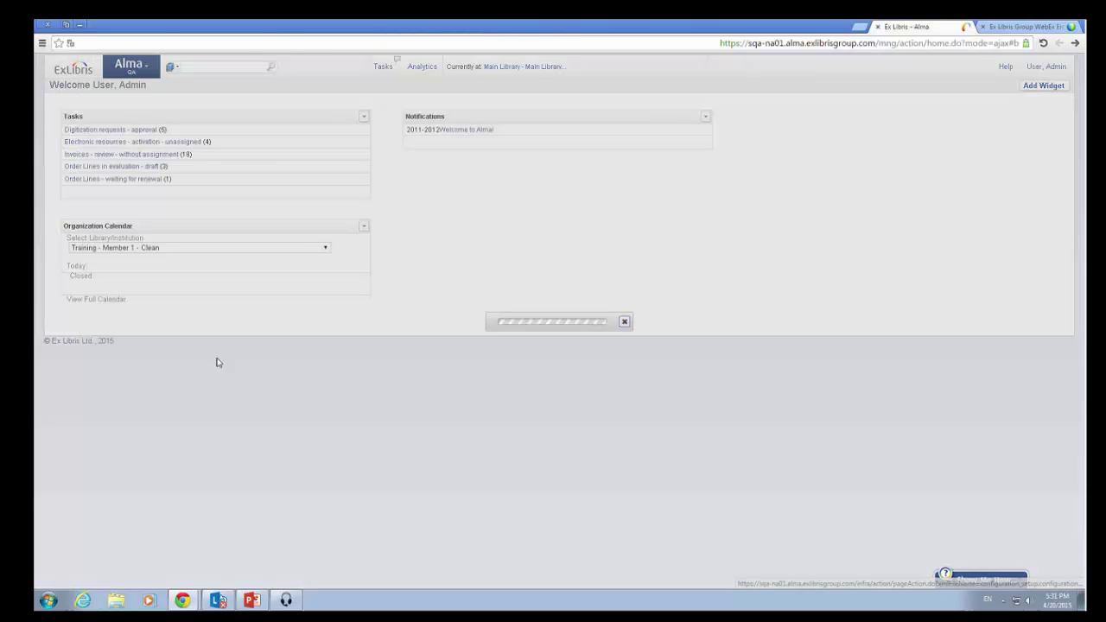
click(112, 228)
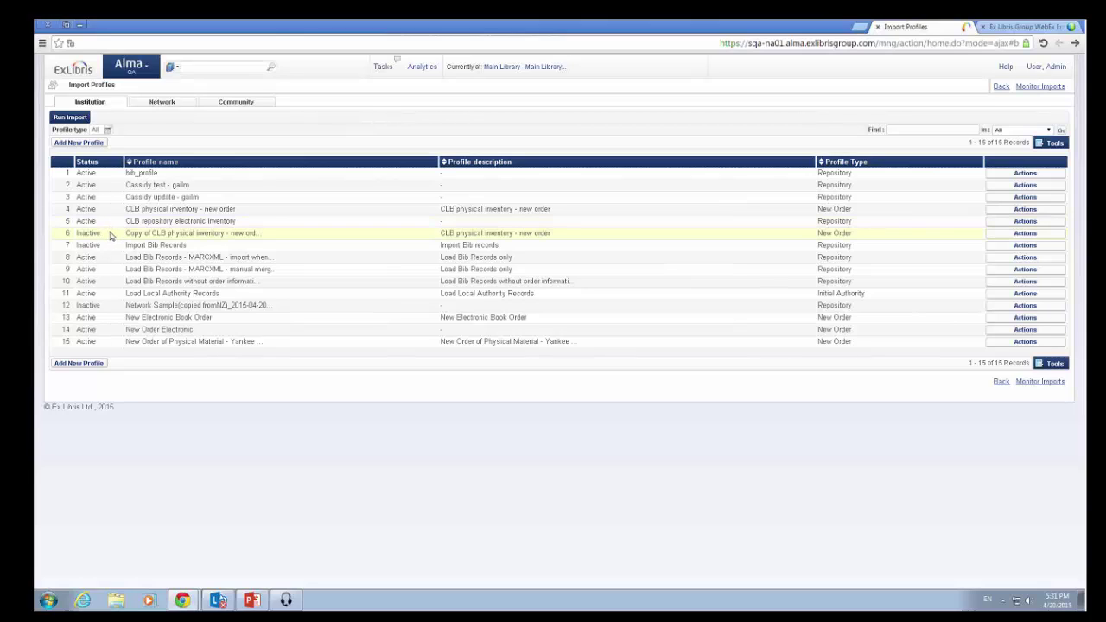
click(161, 102)
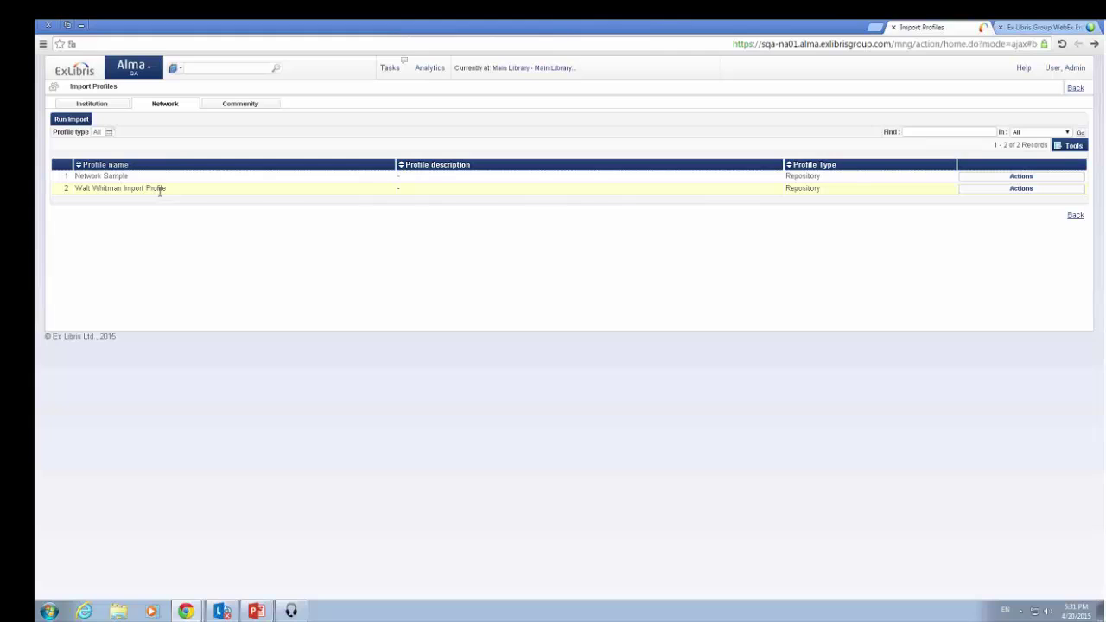
Step: Copy the network's Walt Whitman Import Profile into the institution and check the copied profile's name
click(1025, 190)
click(970, 210)
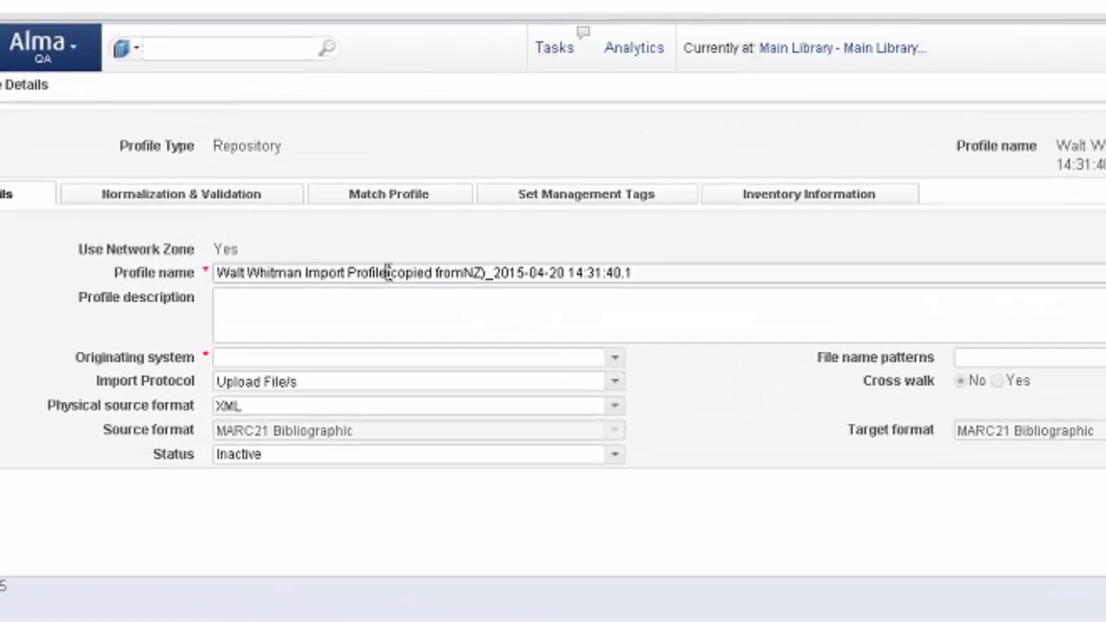
drag(387, 272, 469, 273)
click(484, 273)
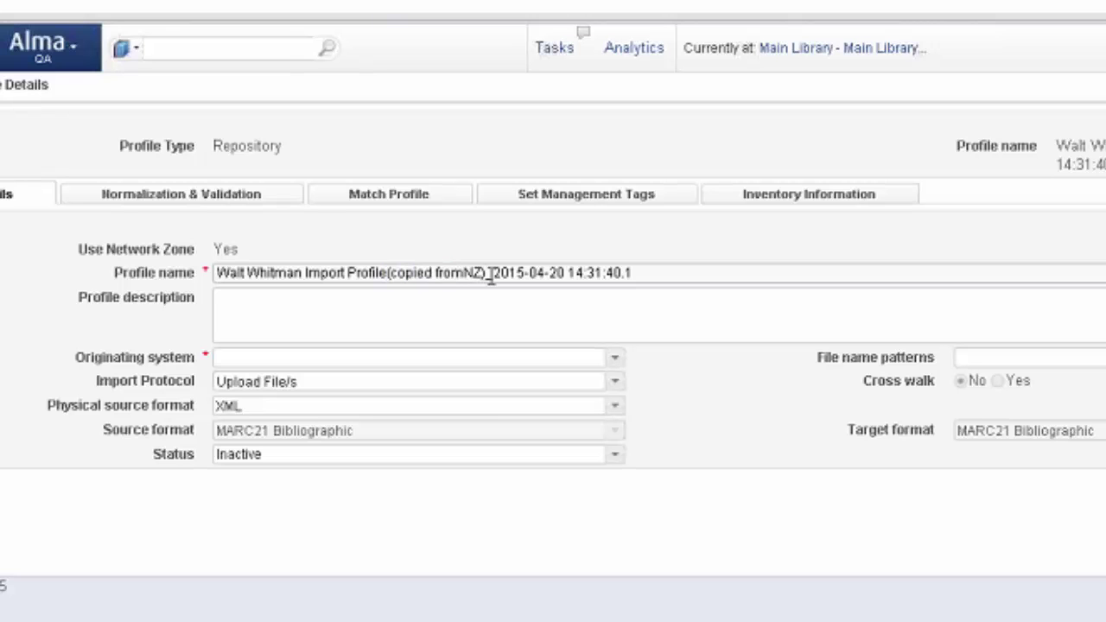